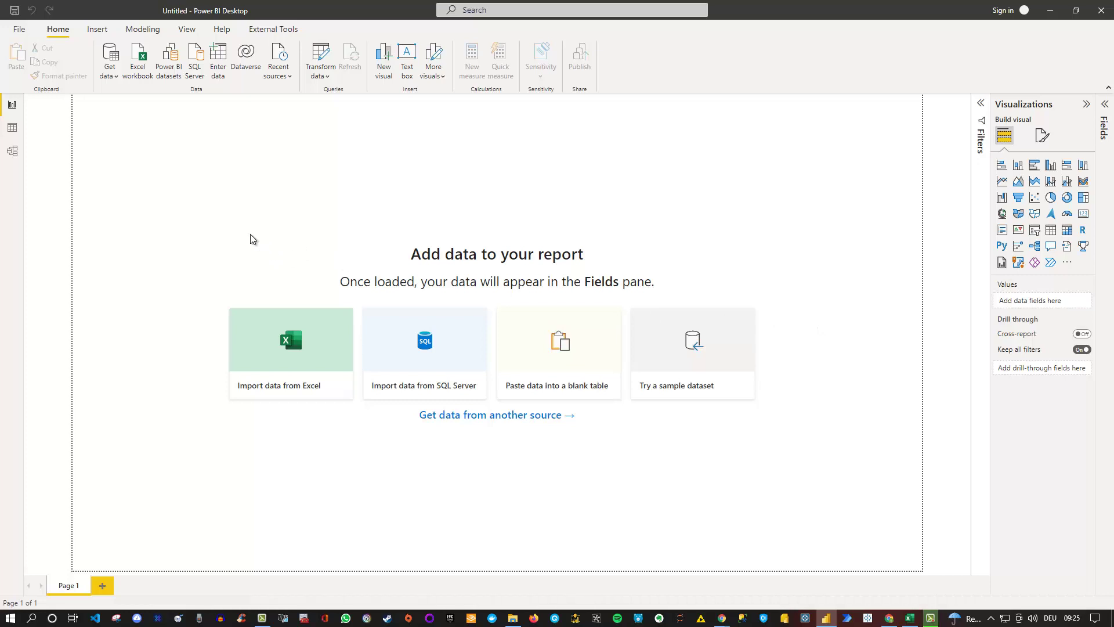
Step: Connect to the Excel workbook weeks.xlsx and tick Tabelle1 in the Navigator to preview it
{"action": "left_click", "coordinate": [139, 60]}
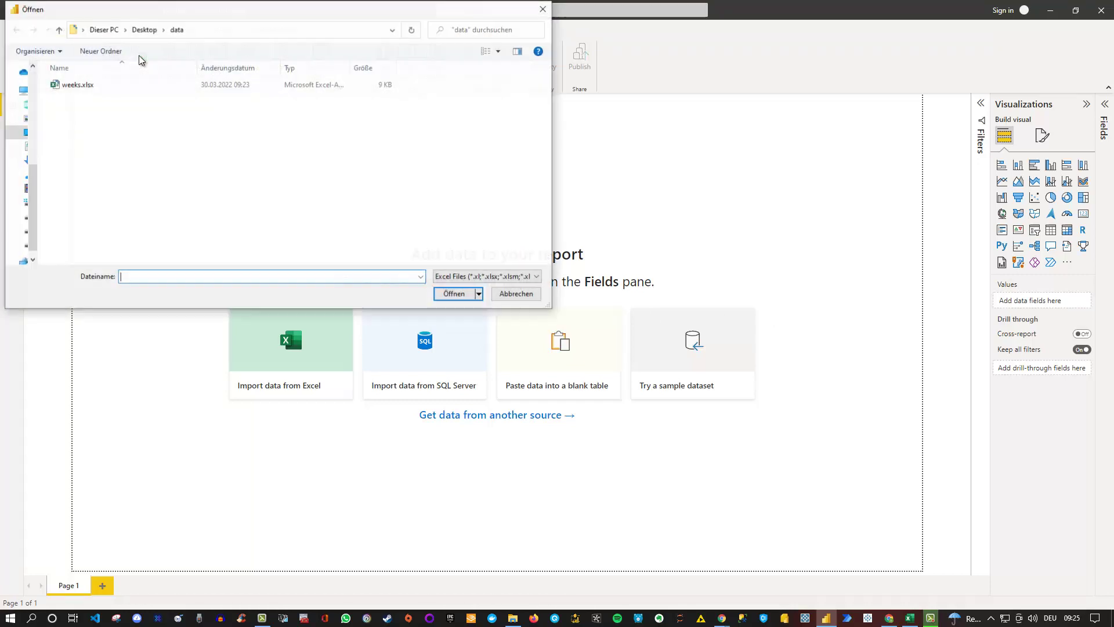
{"action": "left_click", "coordinate": [78, 85]}
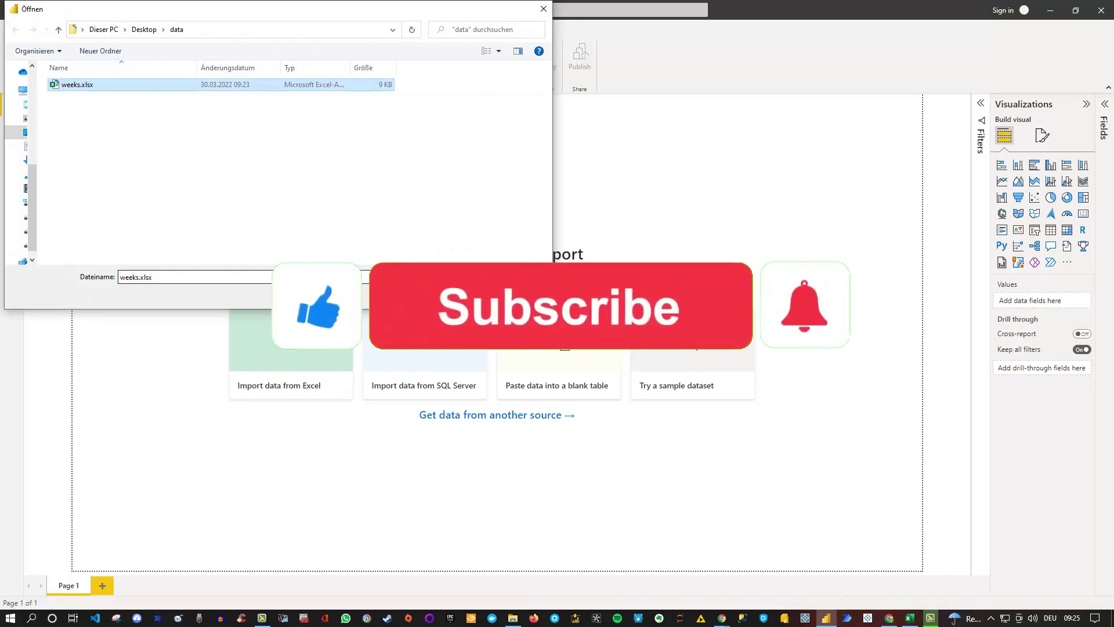
{"action": "left_click", "coordinate": [454, 294]}
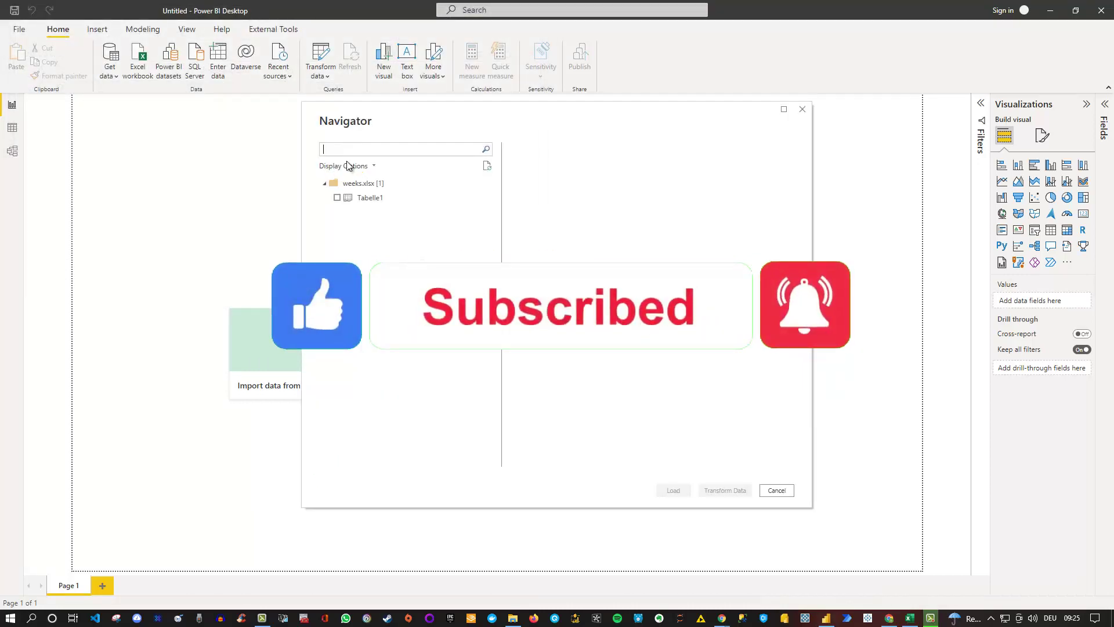
{"action": "left_click", "coordinate": [337, 198]}
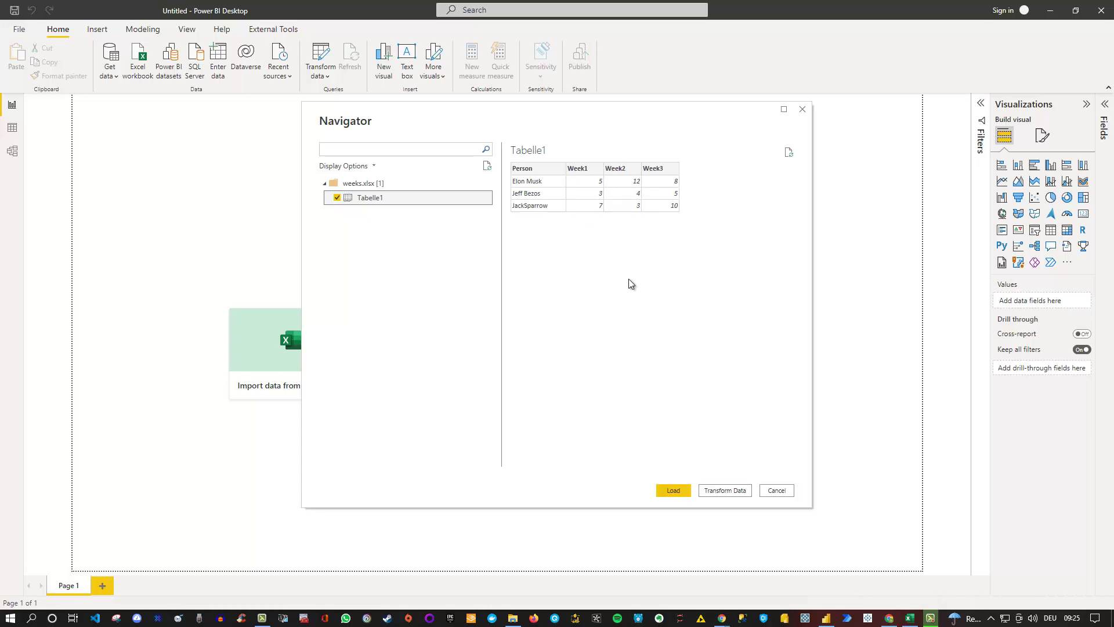
Step: Open Tabelle1 in Power Query and unpivot the selected Week1–Week3 columns into Attribute/Value rows
{"action": "left_click", "coordinate": [729, 491]}
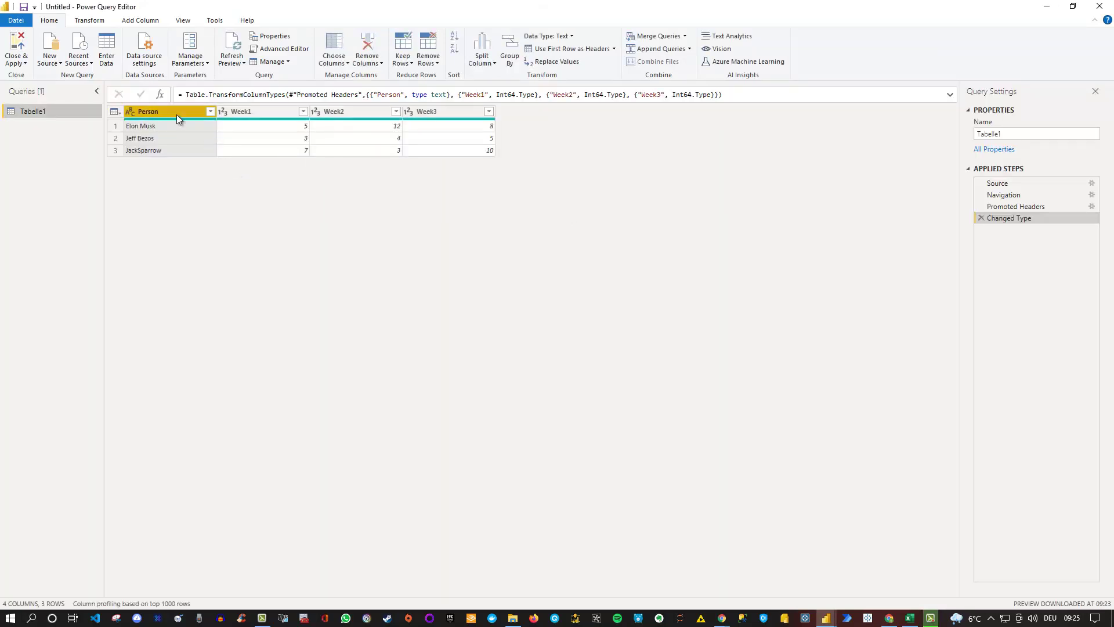
{"action": "left_click", "coordinate": [260, 113]}
{"action": "left_click", "coordinate": [429, 112], "text": "shift"}
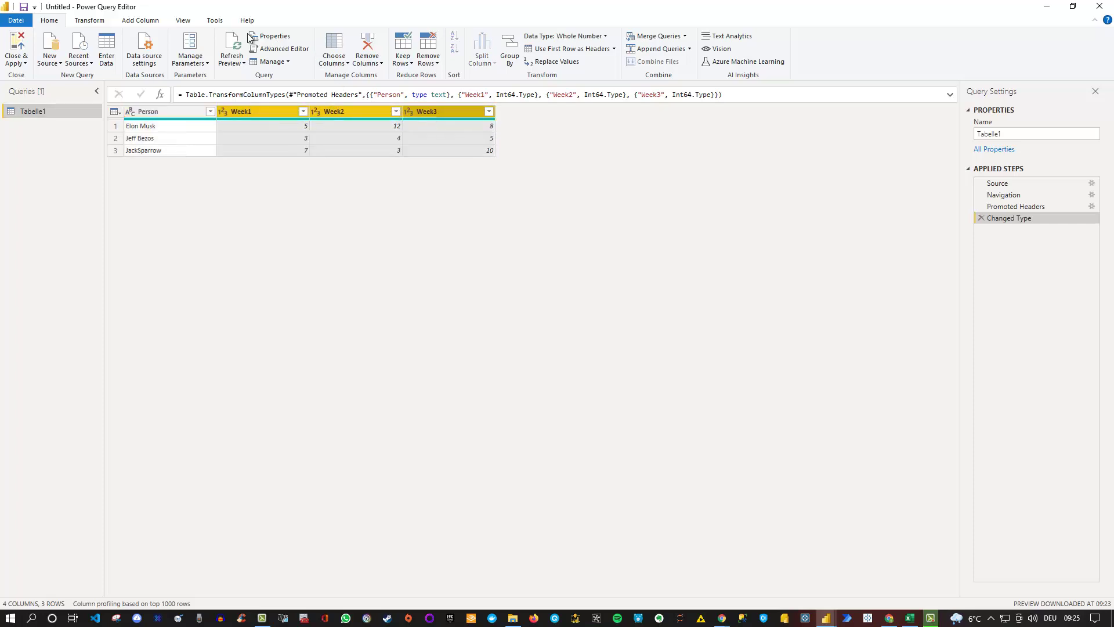
{"action": "left_click", "coordinate": [88, 20]}
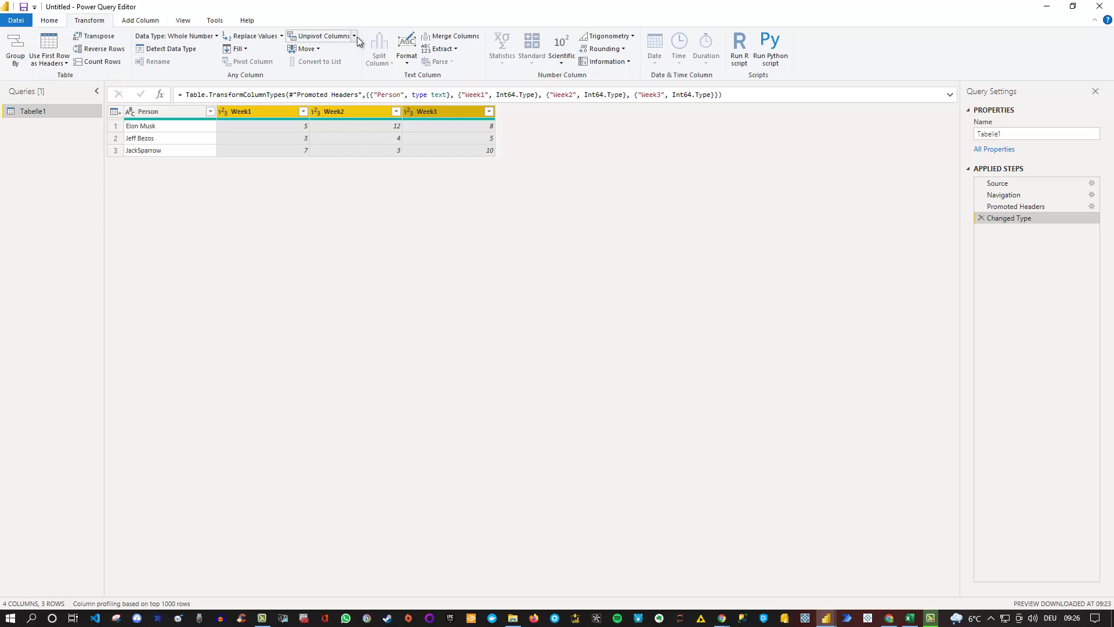
{"action": "left_click", "coordinate": [322, 37]}
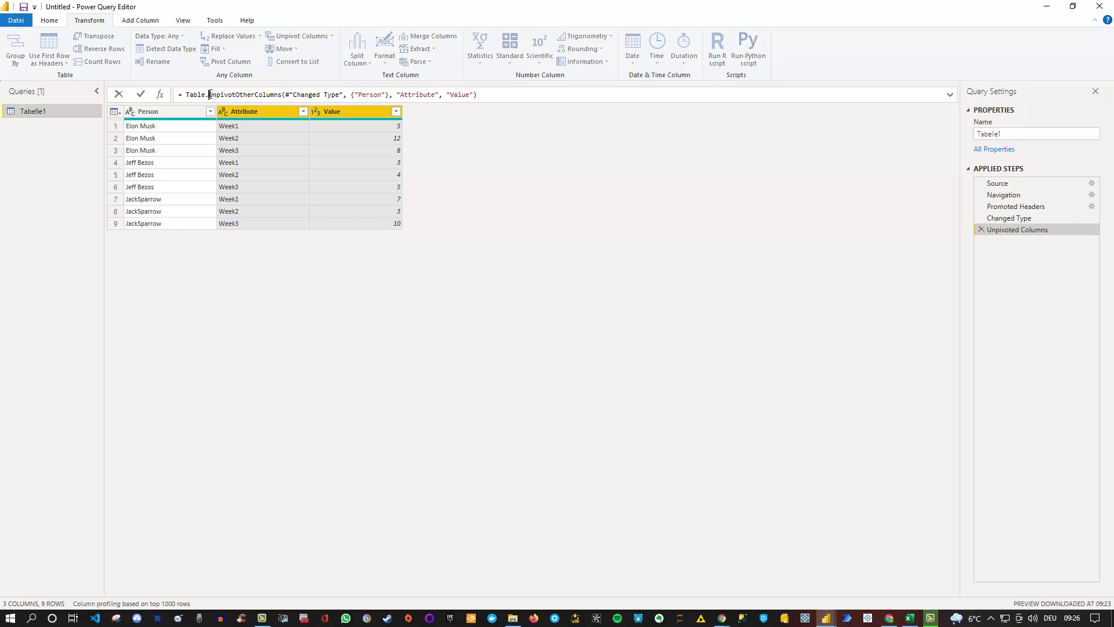
{"action": "left_click_drag", "start_coordinate": [211, 95], "coordinate": [282, 95]}
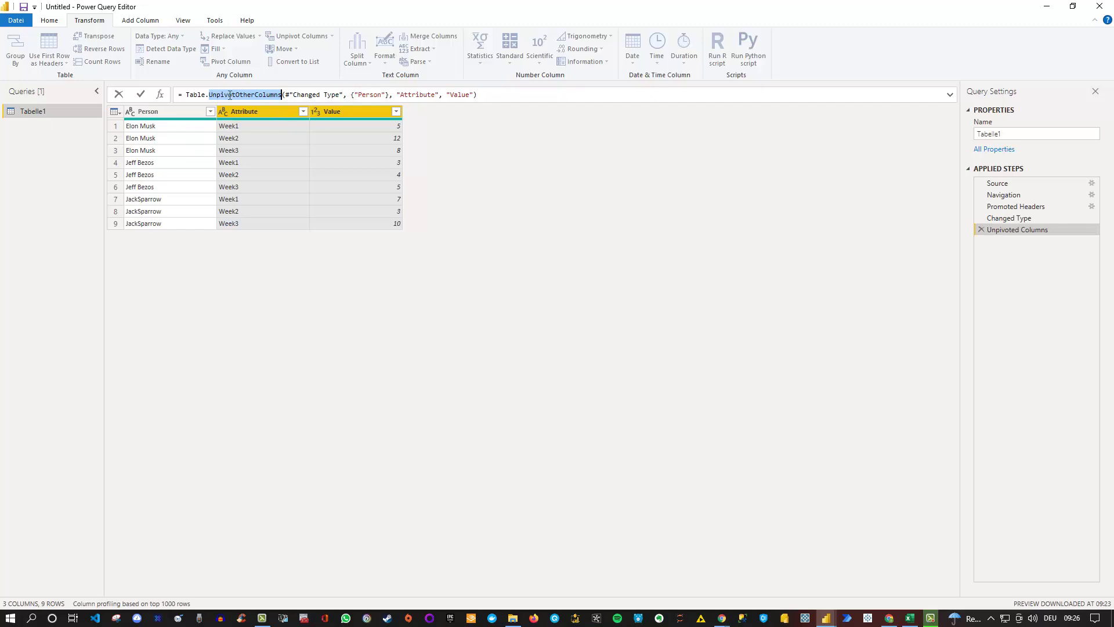
Step: Delete the Unpivoted Columns step and apply Unpivot Other Columns with Person selected
{"action": "left_click", "coordinate": [981, 229]}
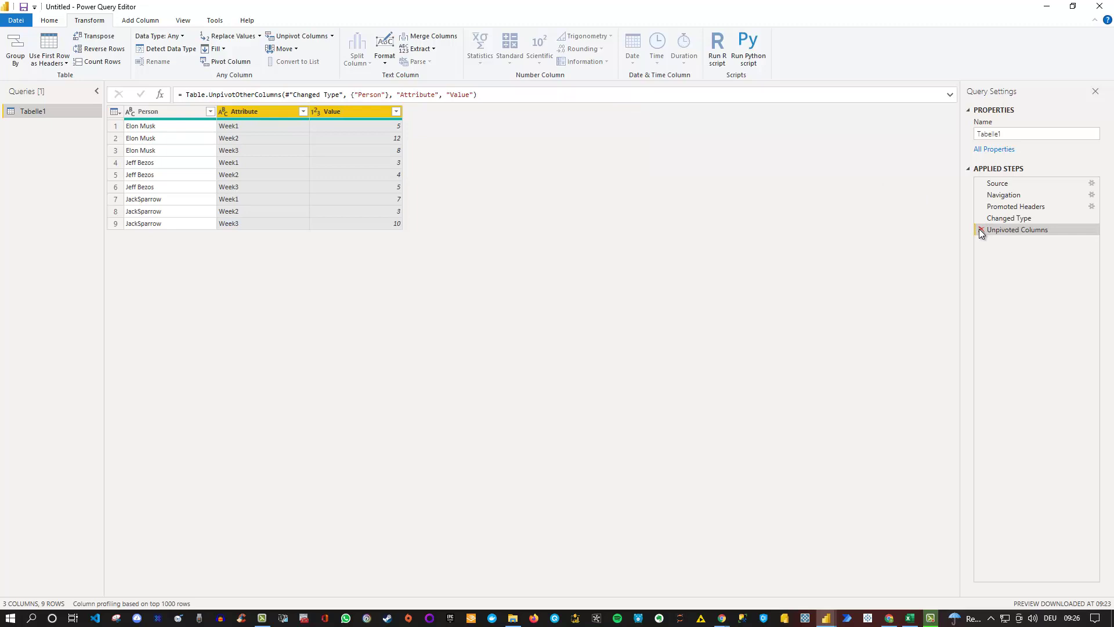
{"action": "left_click", "coordinate": [980, 230]}
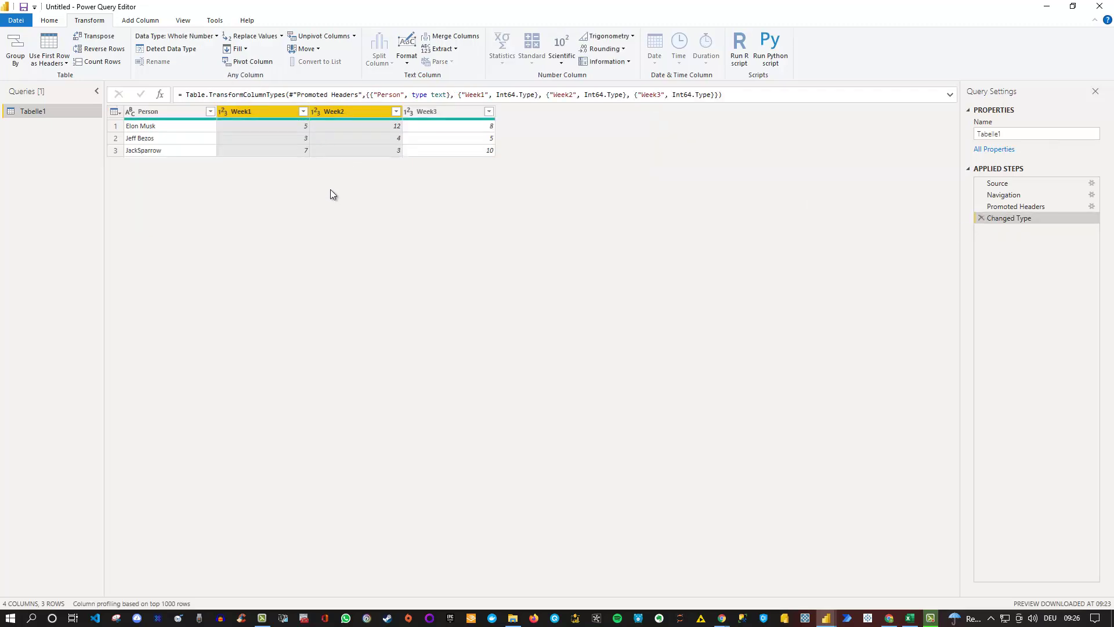
{"action": "left_click", "coordinate": [177, 113]}
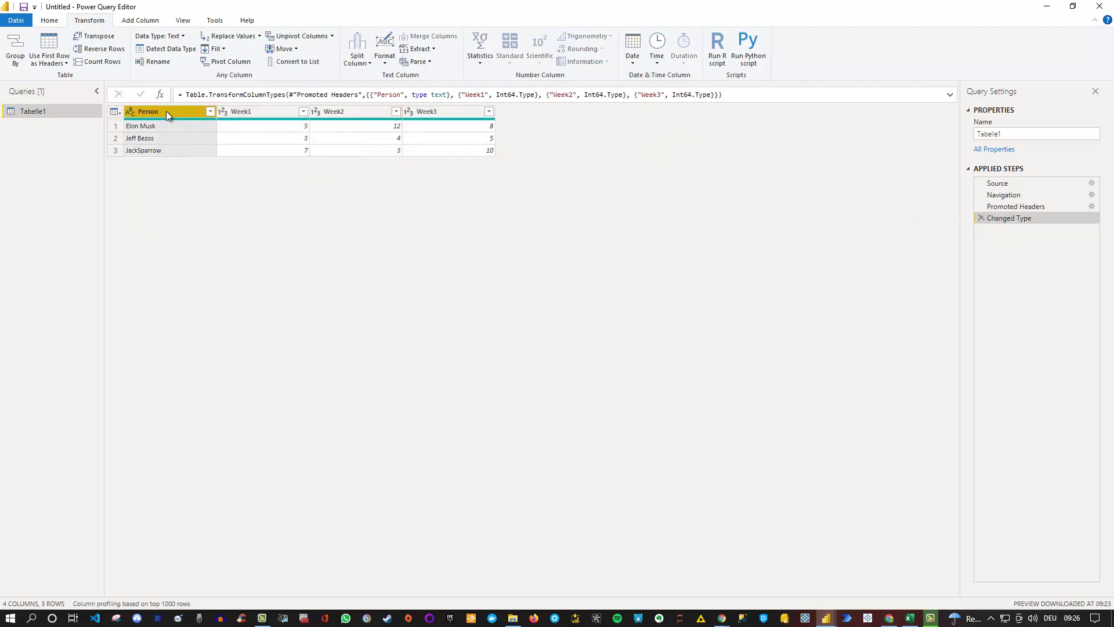
{"action": "left_click", "coordinate": [333, 36]}
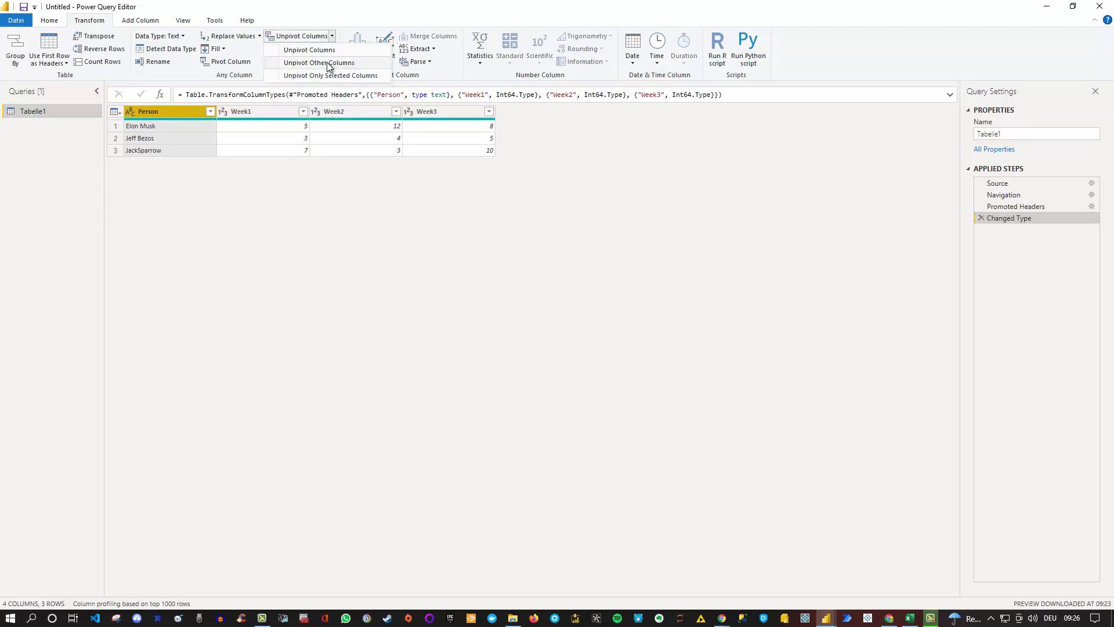
{"action": "left_click", "coordinate": [328, 65]}
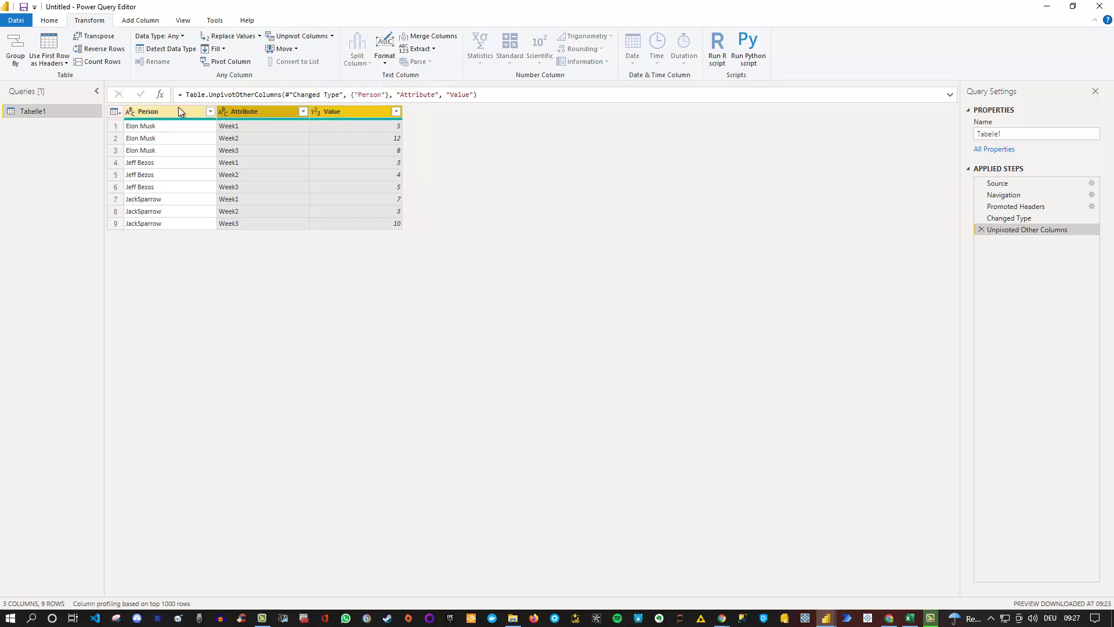
Step: Check the unpivot options and the Value column's data type, leaving both unchanged, on the Home ribbon
{"action": "left_click", "coordinate": [332, 37]}
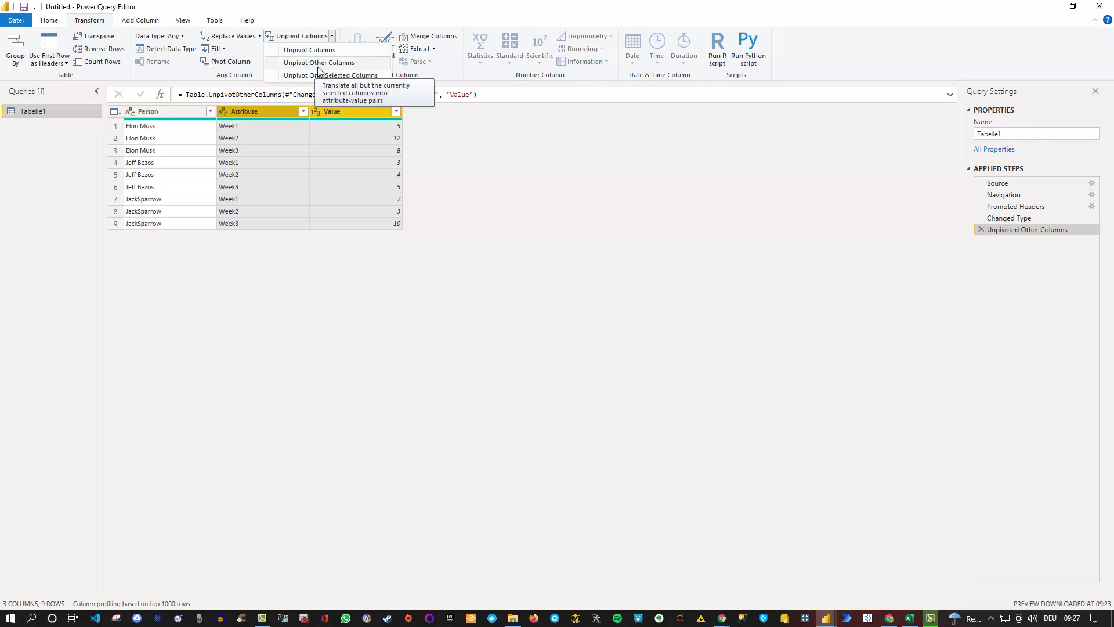
{"action": "left_click", "coordinate": [484, 170]}
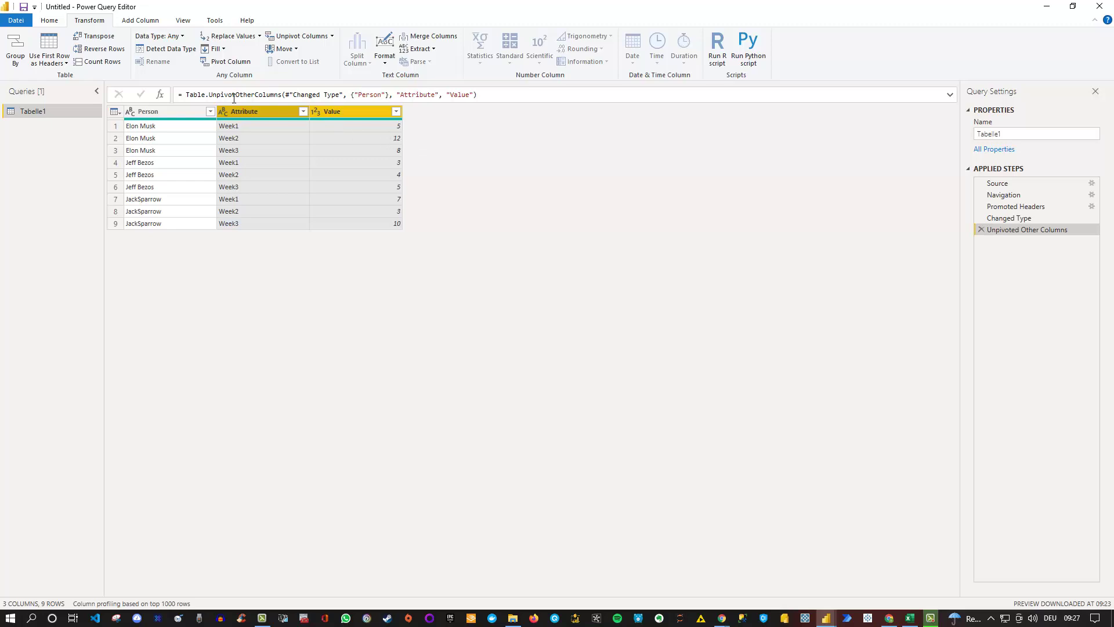
{"action": "left_click", "coordinate": [316, 111]}
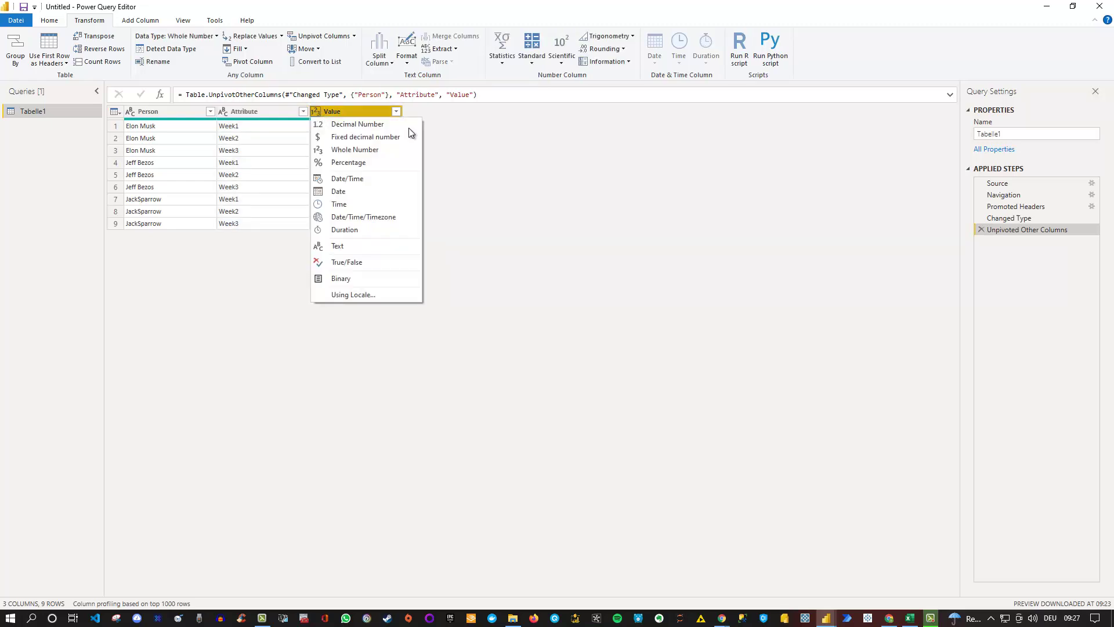
{"action": "left_click", "coordinate": [450, 151]}
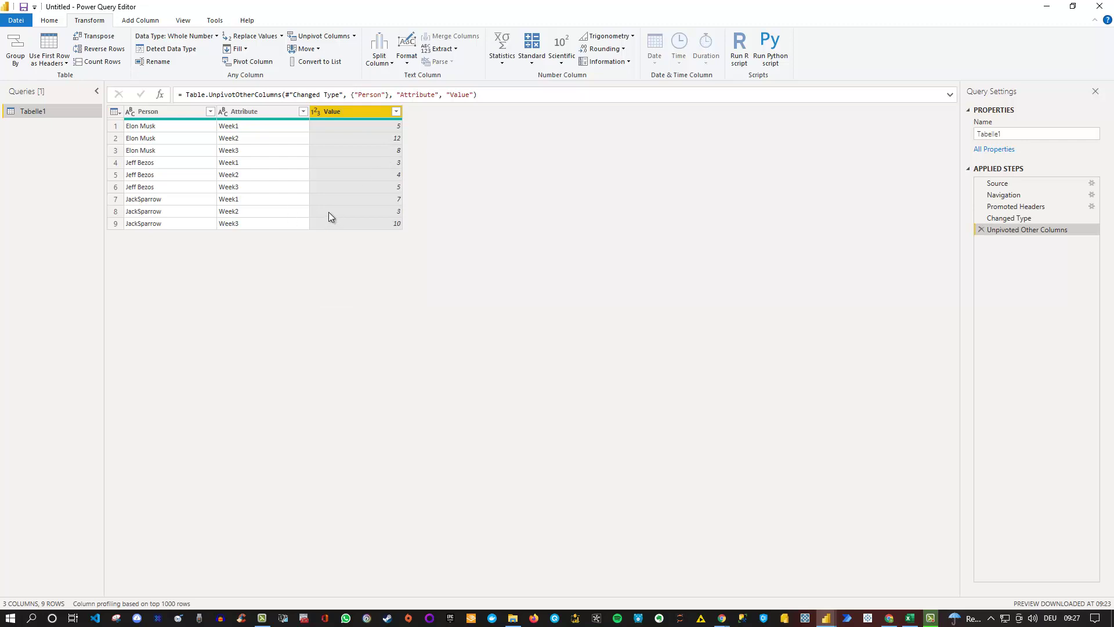
{"action": "left_click", "coordinate": [56, 20]}
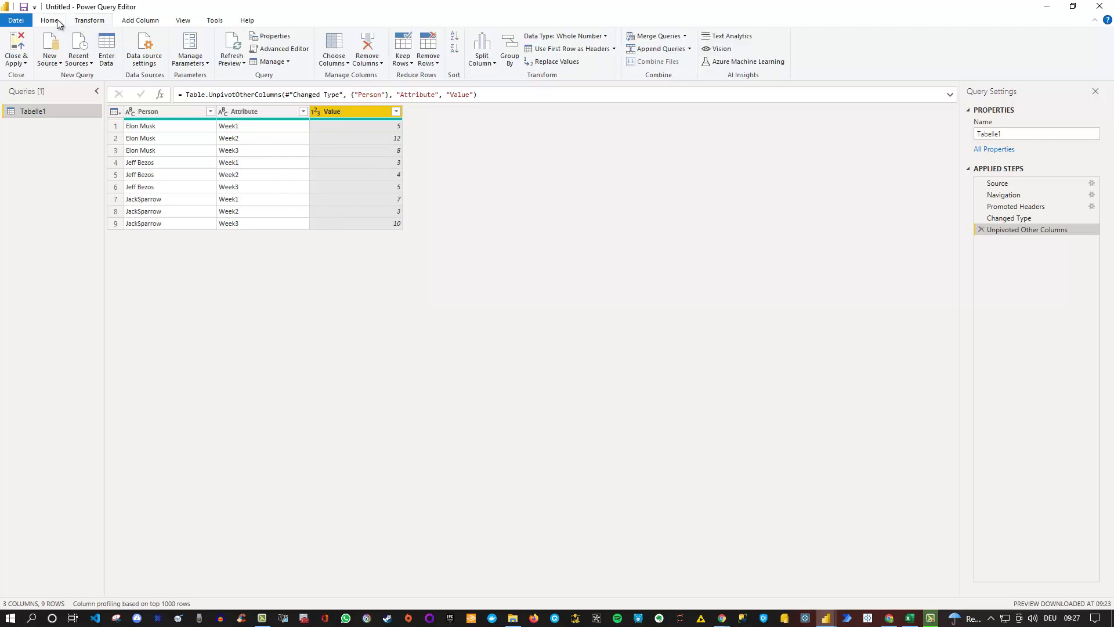
{"action": "left_click", "coordinate": [317, 112]}
{"action": "left_click", "coordinate": [496, 155]}
Step: Close & Apply the query, then tick Person, Attribute and Value from Tabelle1 to build a table visual
{"action": "left_click", "coordinate": [24, 44]}
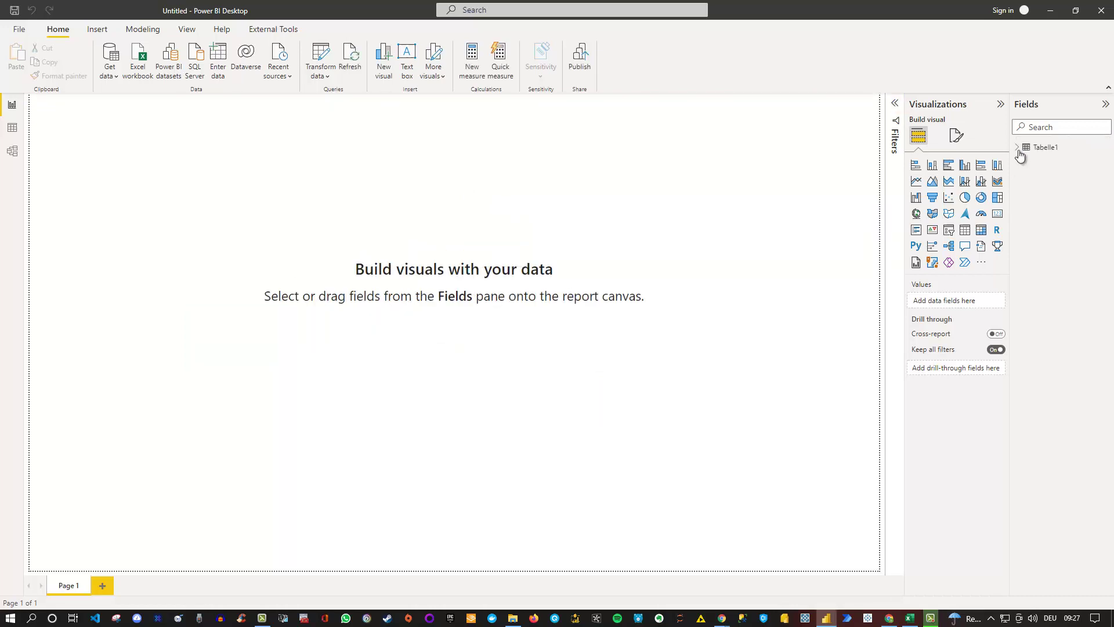
{"action": "left_click", "coordinate": [1018, 149]}
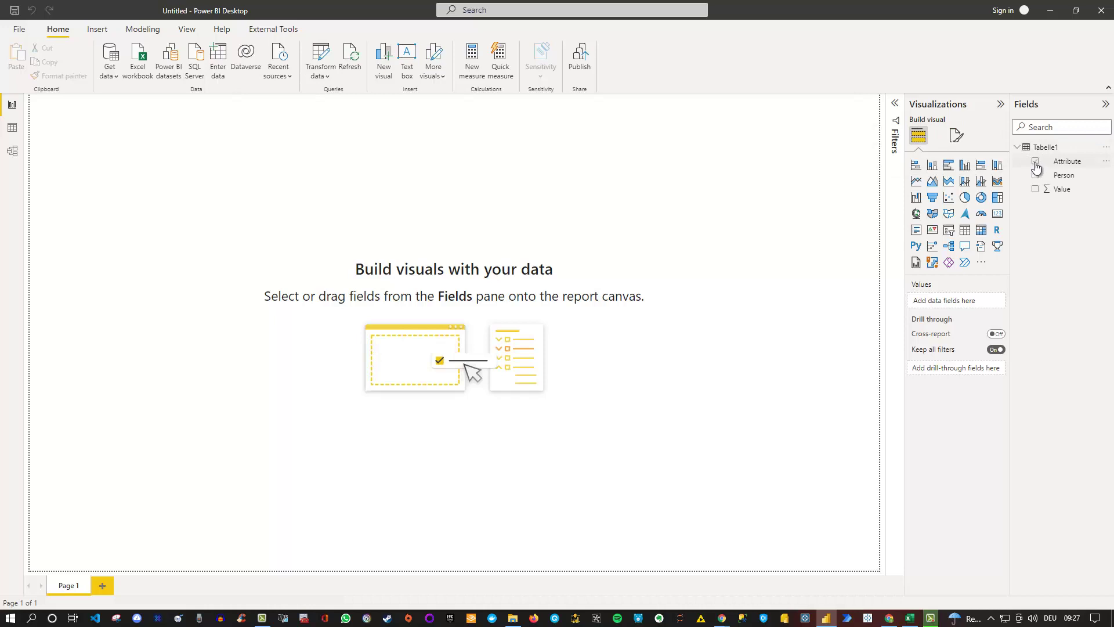
{"action": "left_click", "coordinate": [1035, 176]}
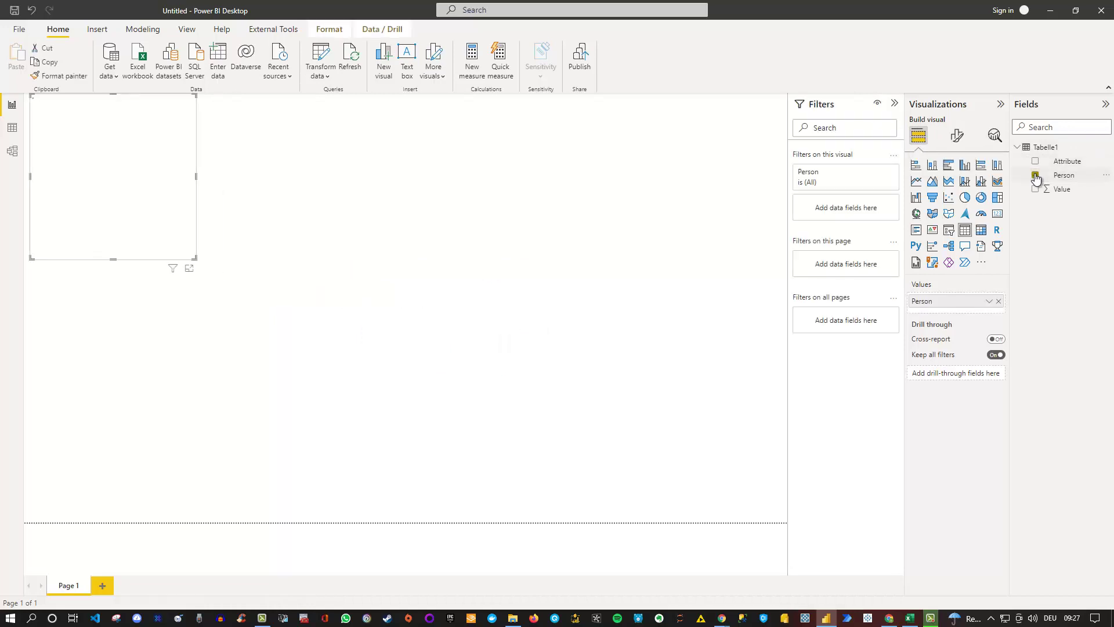
{"action": "left_click", "coordinate": [1035, 162]}
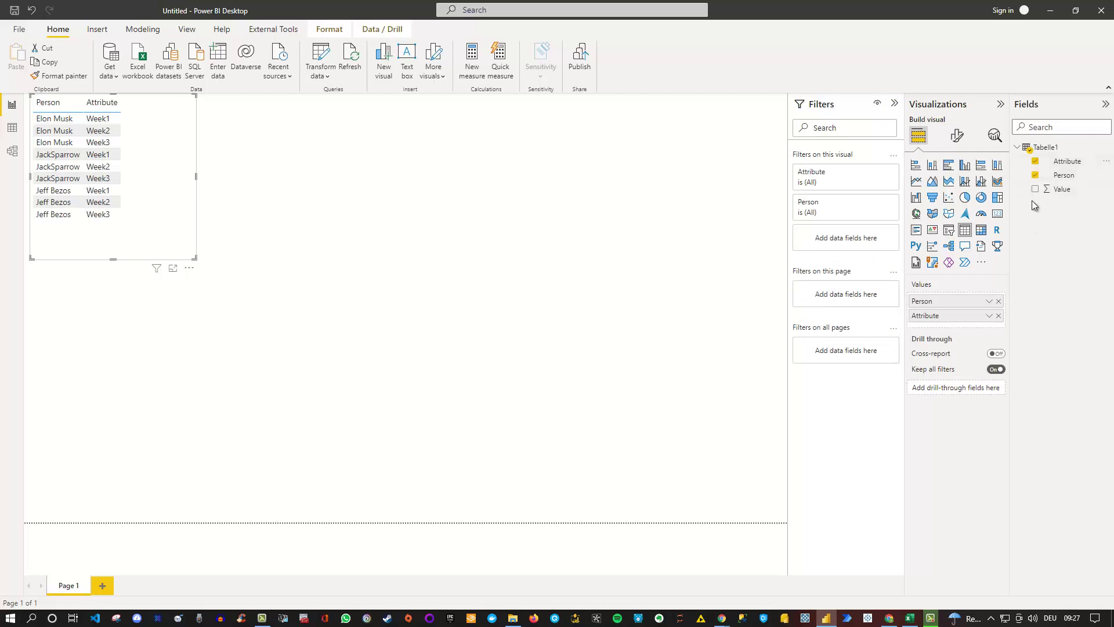
{"action": "left_click", "coordinate": [1035, 190]}
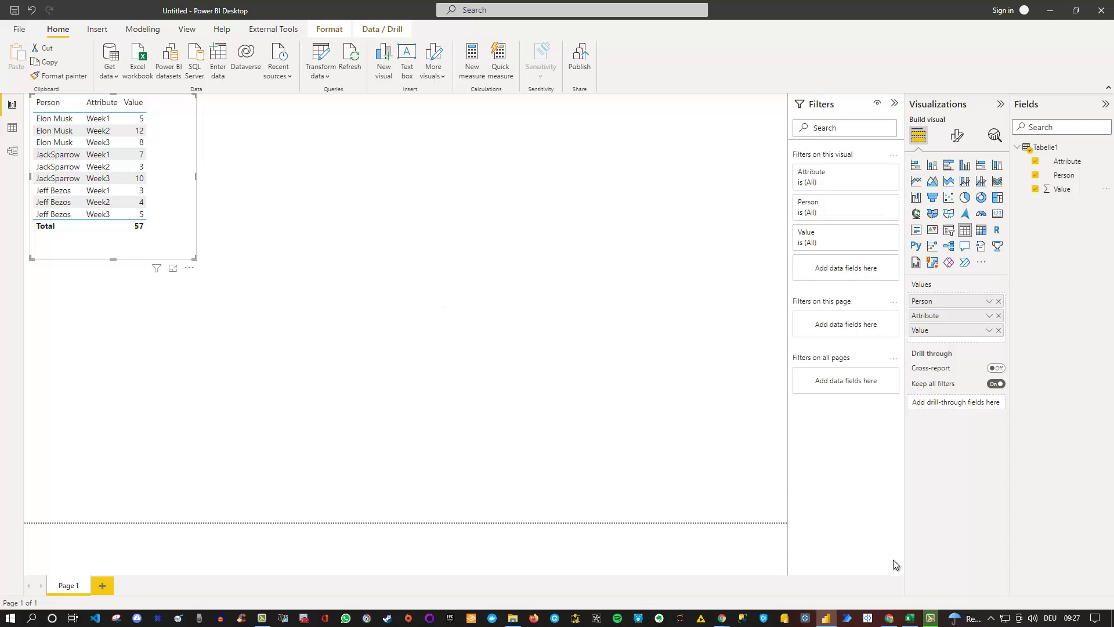
Step: In Excel, enter a Week4 header in E1 with 10 in E2:E4, and save weeks.xlsx
{"action": "left_click", "coordinate": [909, 618]}
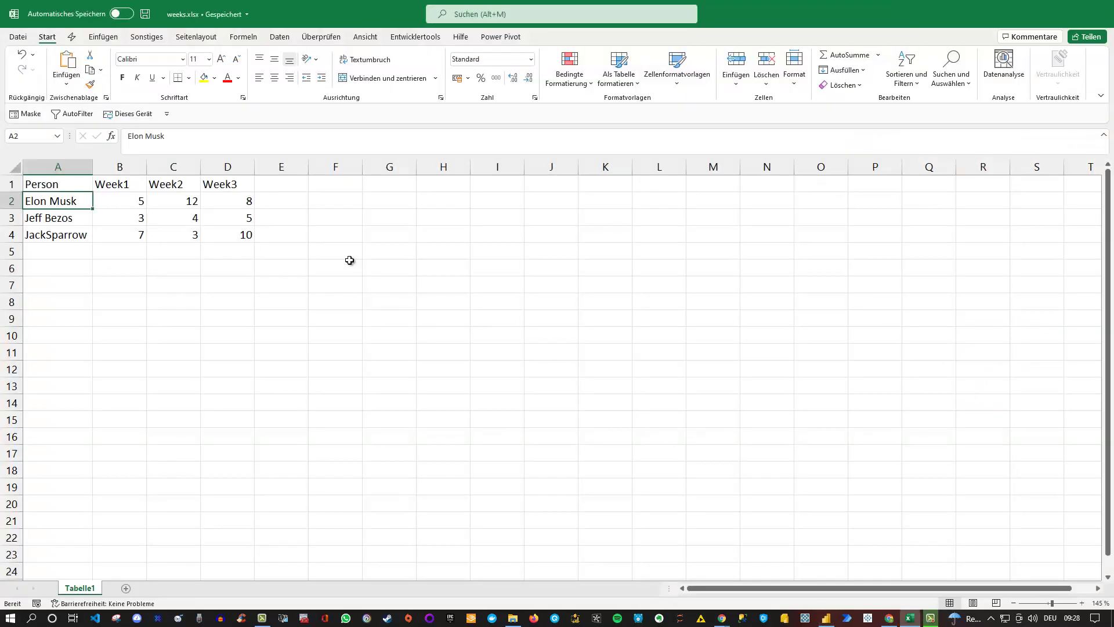
{"action": "left_click", "coordinate": [275, 187]}
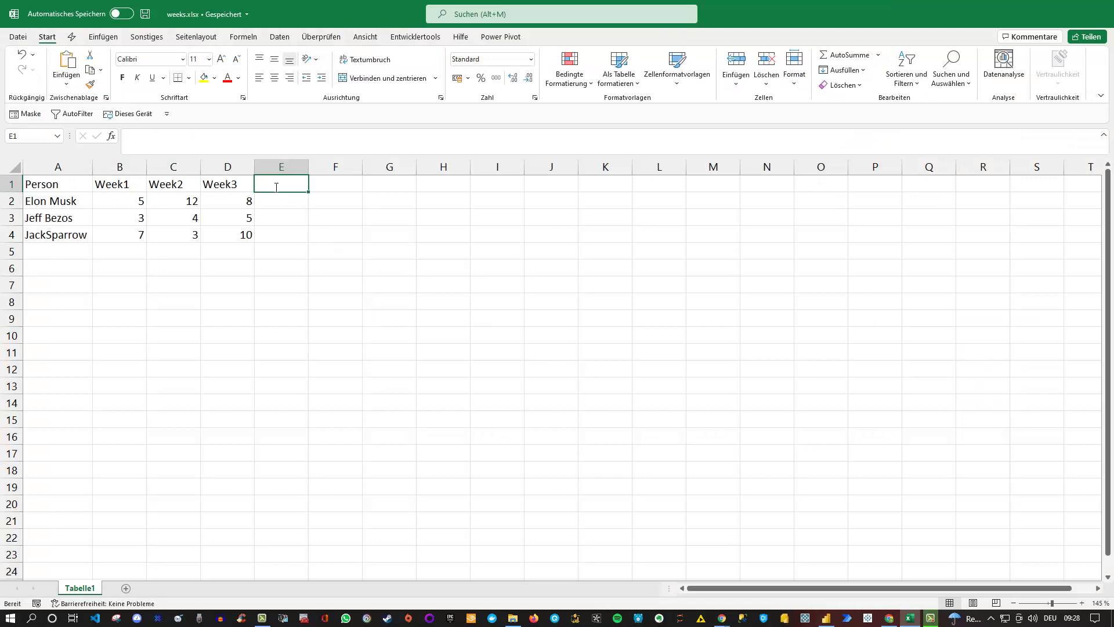
{"action": "type", "text": "Week"}
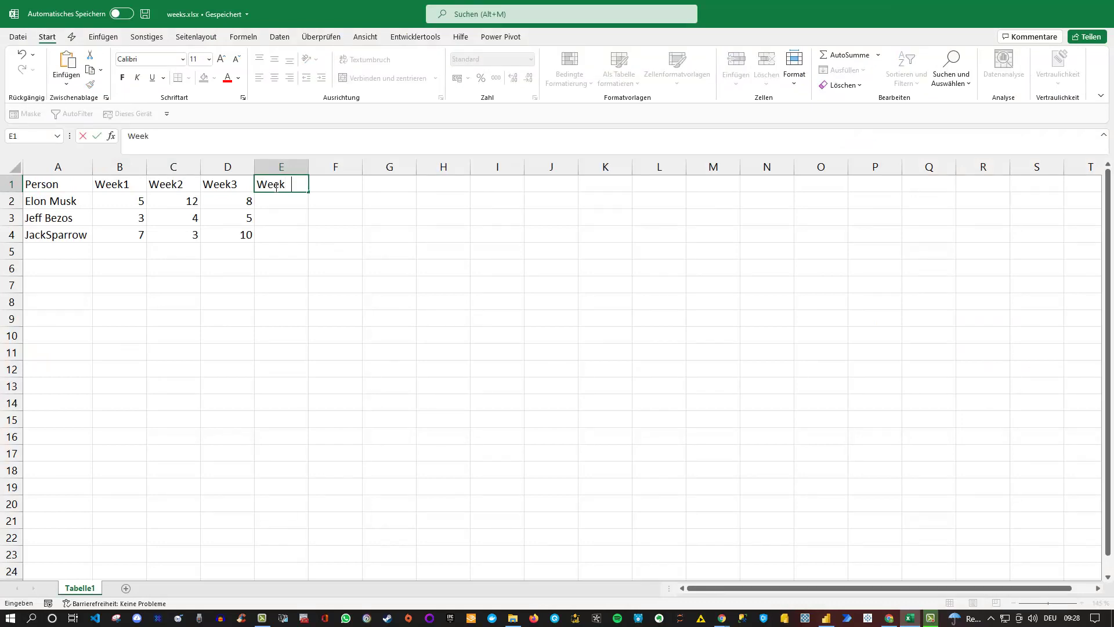
{"action": "key", "text": "BackSpace"}
{"action": "type", "text": "4"}
{"action": "key", "text": "Return"}
{"action": "type", "text": "10"}
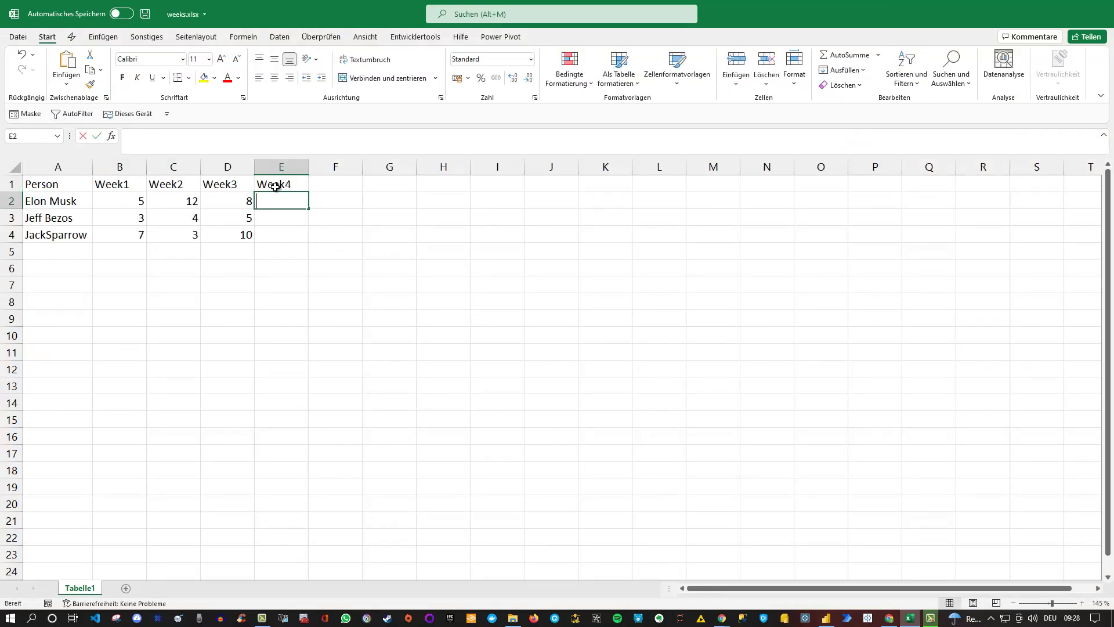
{"action": "key", "text": "Return"}
{"action": "type", "text": "10"}
{"action": "key", "text": "Return"}
{"action": "type", "text": "10"}
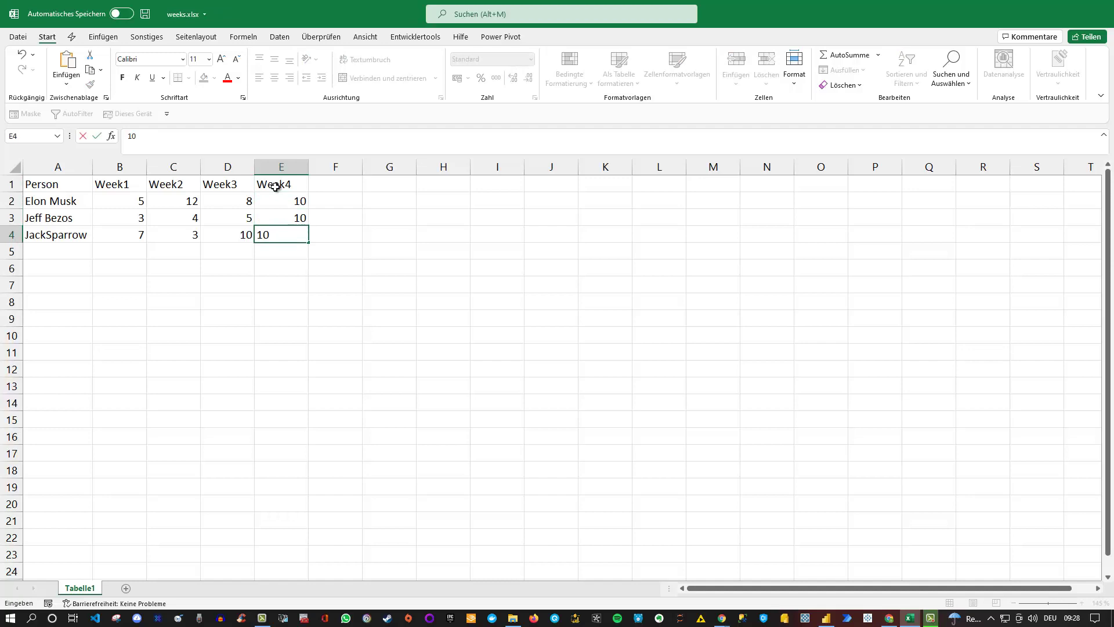
{"action": "key", "text": "ctrl+Return"}
{"action": "key", "text": "Up"}
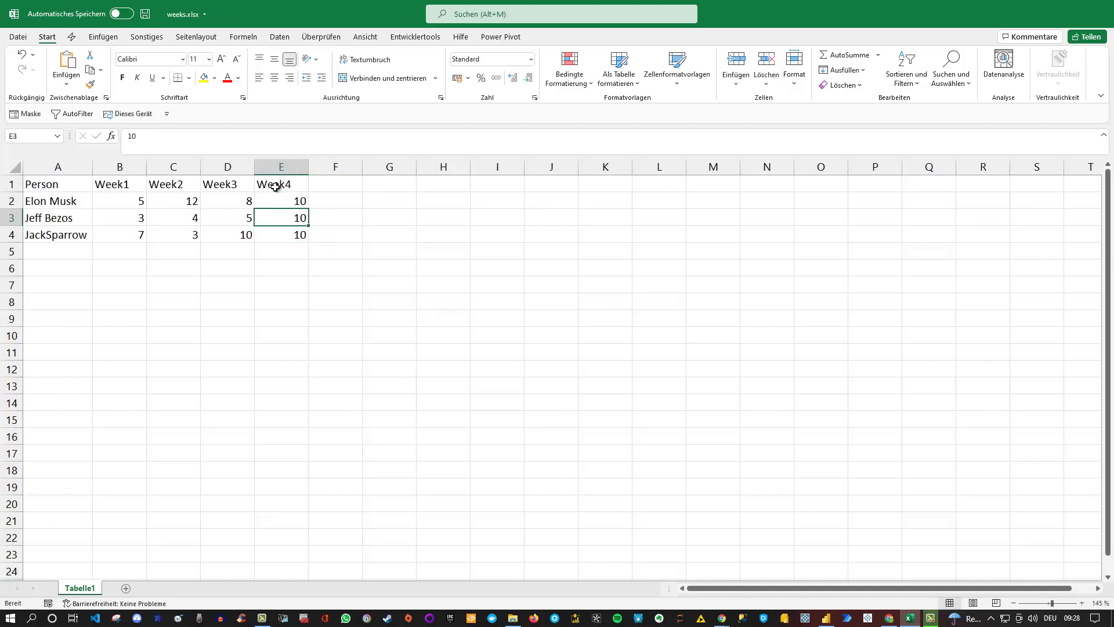
{"action": "key", "text": "ctrl+s"}
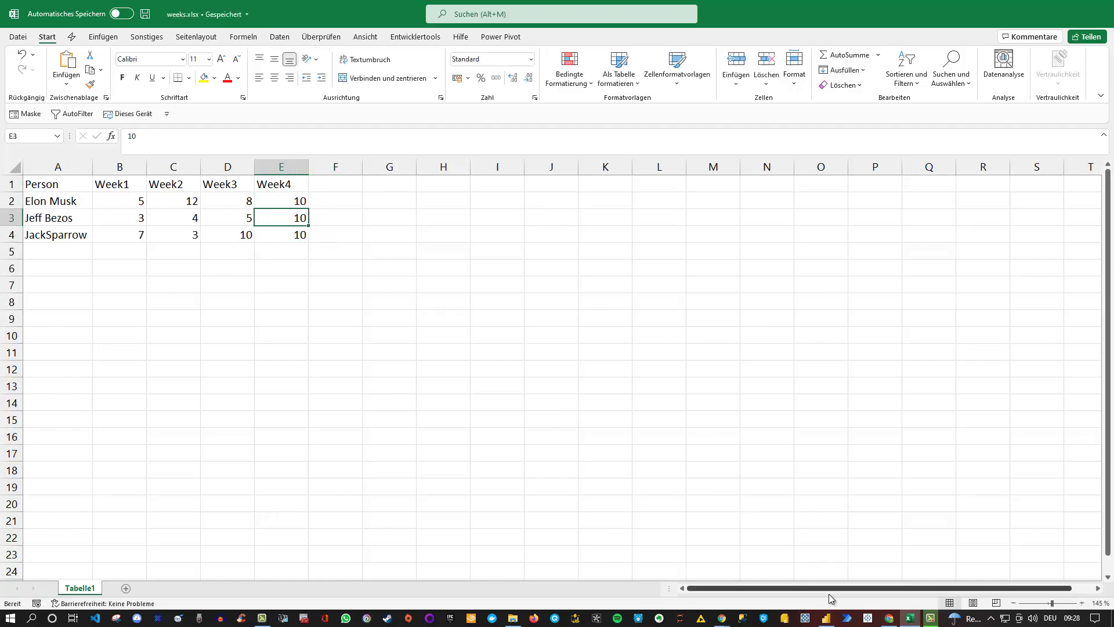
Step: Return to Power BI Desktop and refresh the data from the updated weeks.xlsx
{"action": "left_click", "coordinate": [827, 619]}
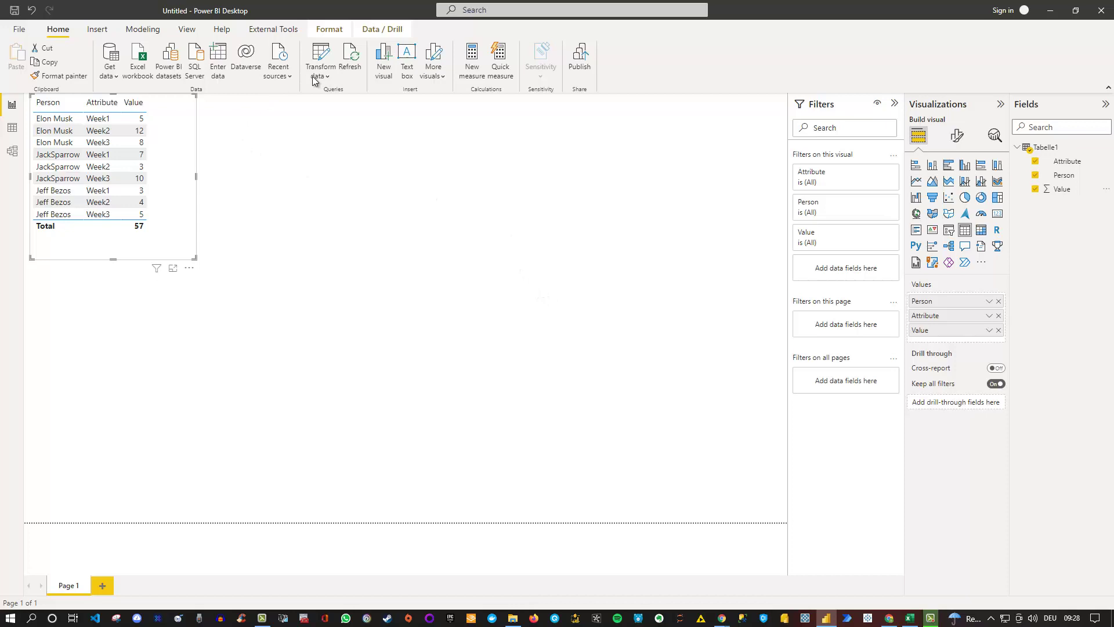
{"action": "left_click", "coordinate": [349, 58]}
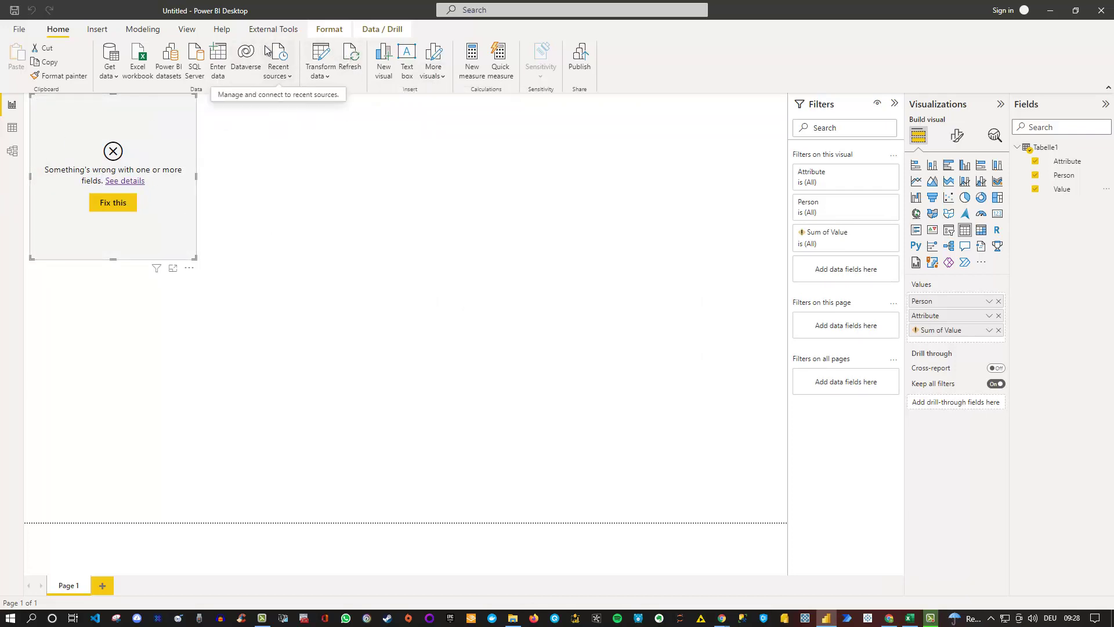
Step: Refresh the query preview to include Week4, set Value to Whole Number, and apply the changes
{"action": "left_click", "coordinate": [320, 52]}
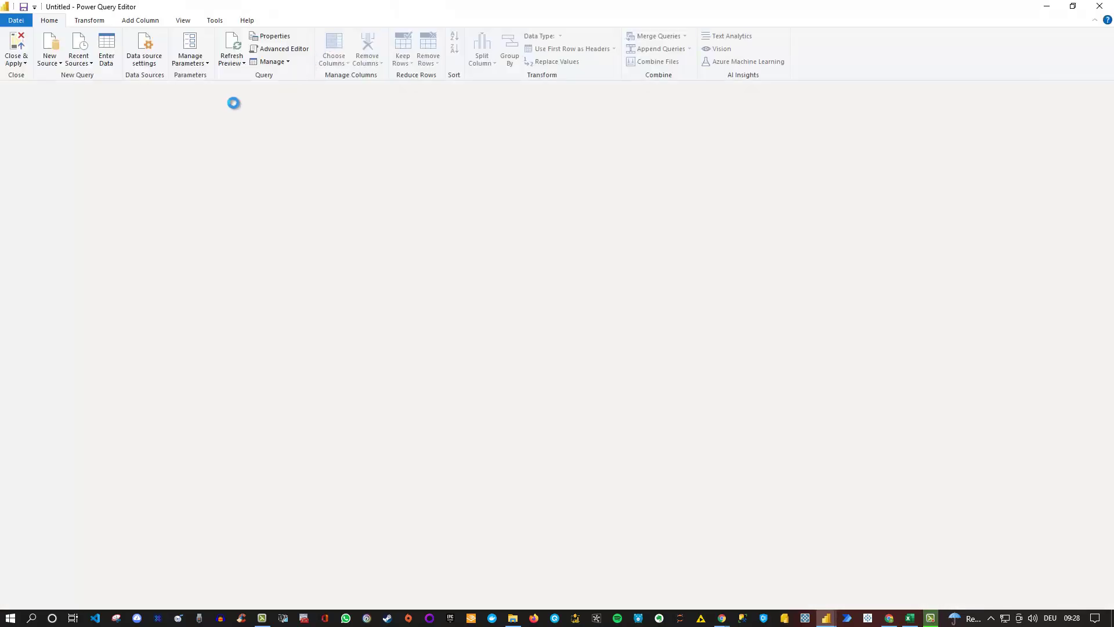
{"action": "left_click", "coordinate": [238, 38]}
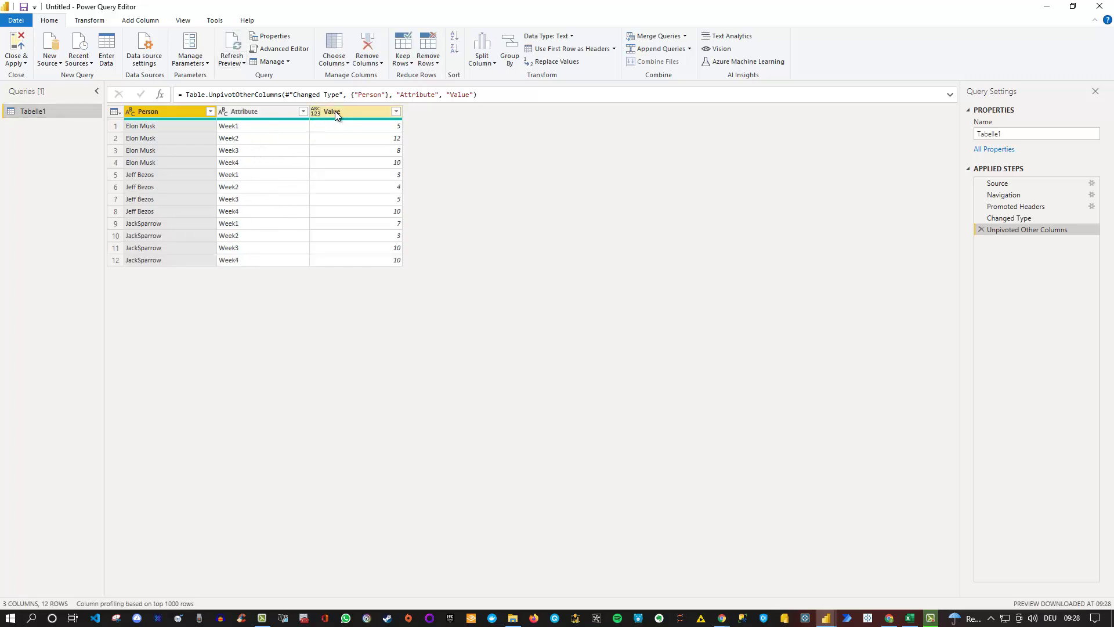
{"action": "left_click", "coordinate": [316, 111]}
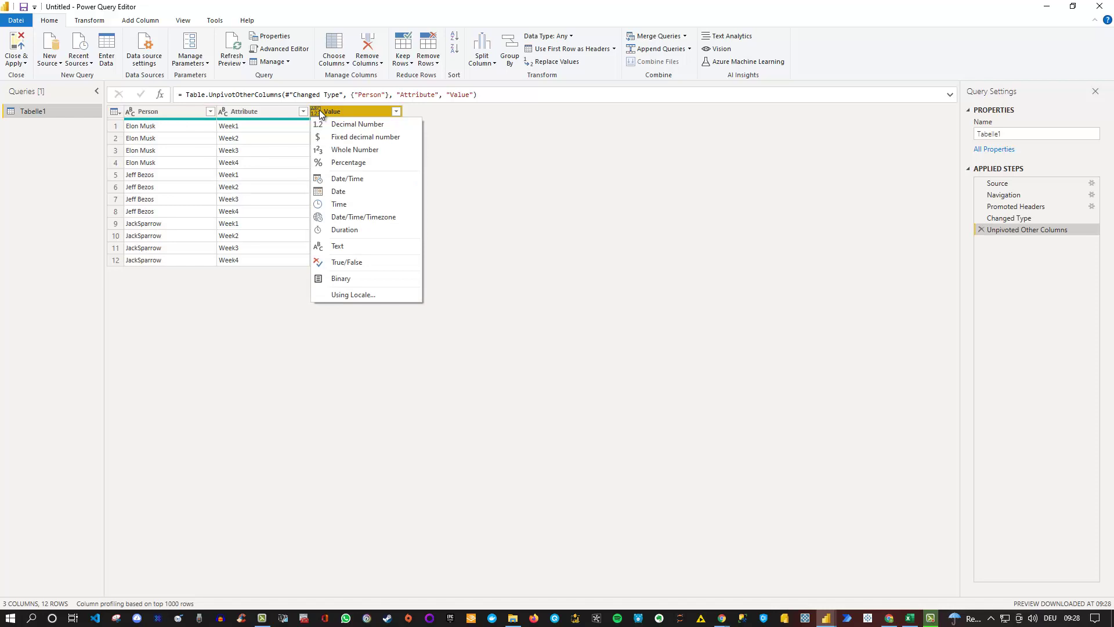
{"action": "left_click", "coordinate": [351, 150]}
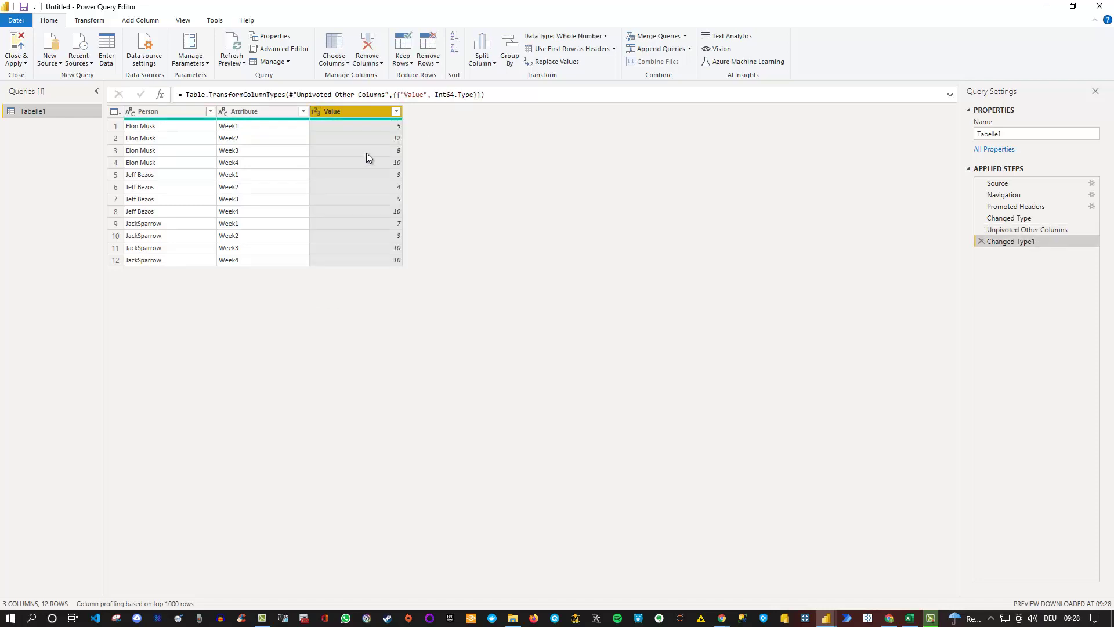
{"action": "left_click", "coordinate": [18, 43]}
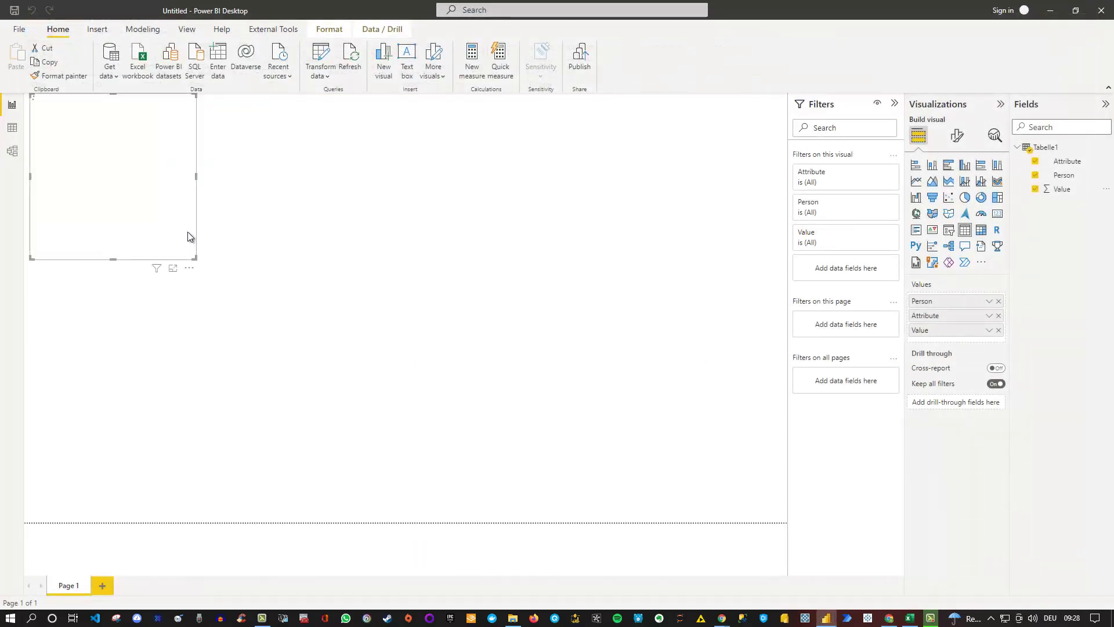
Step: Resize the table visual larger so all 12 rows through Week4 and the 87 total show
{"action": "left_click_drag", "start_coordinate": [195, 261], "coordinate": [233, 336]}
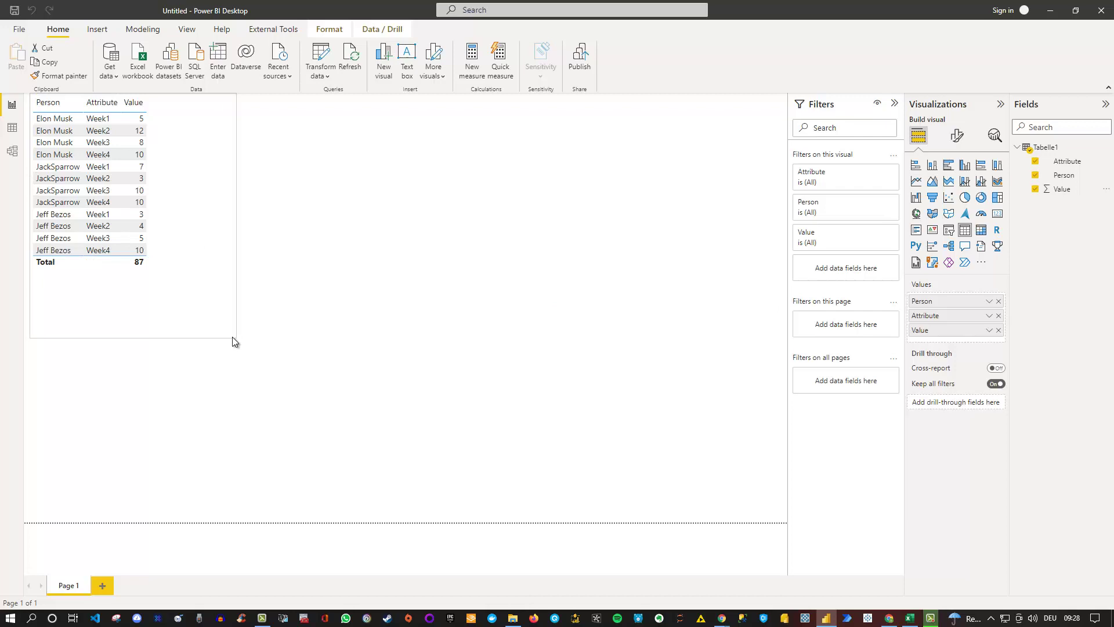